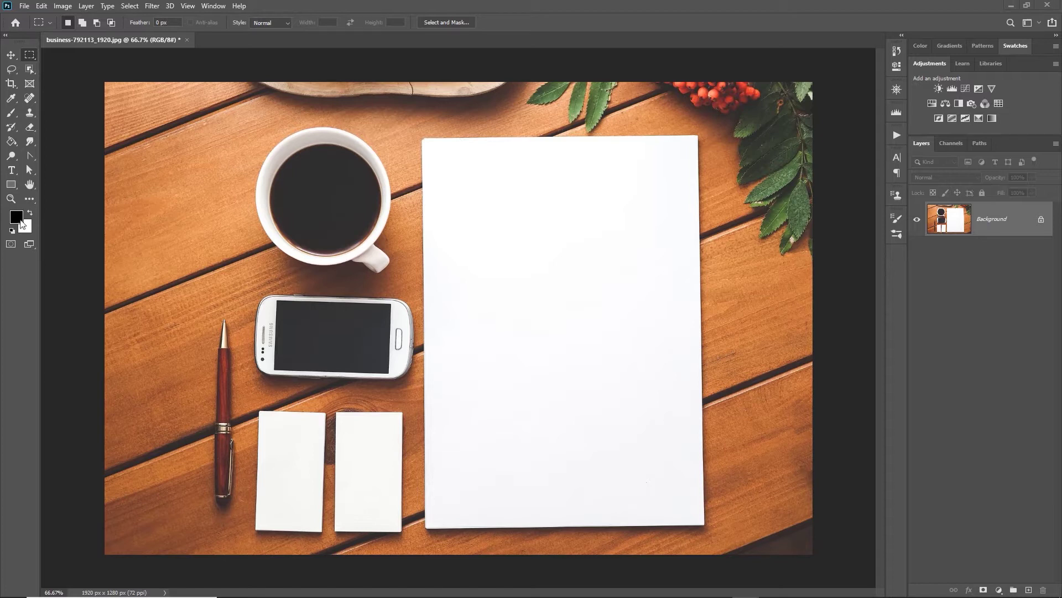
Step: Draw a large rectangular marquee covering most of the desk photo
click(130, 6)
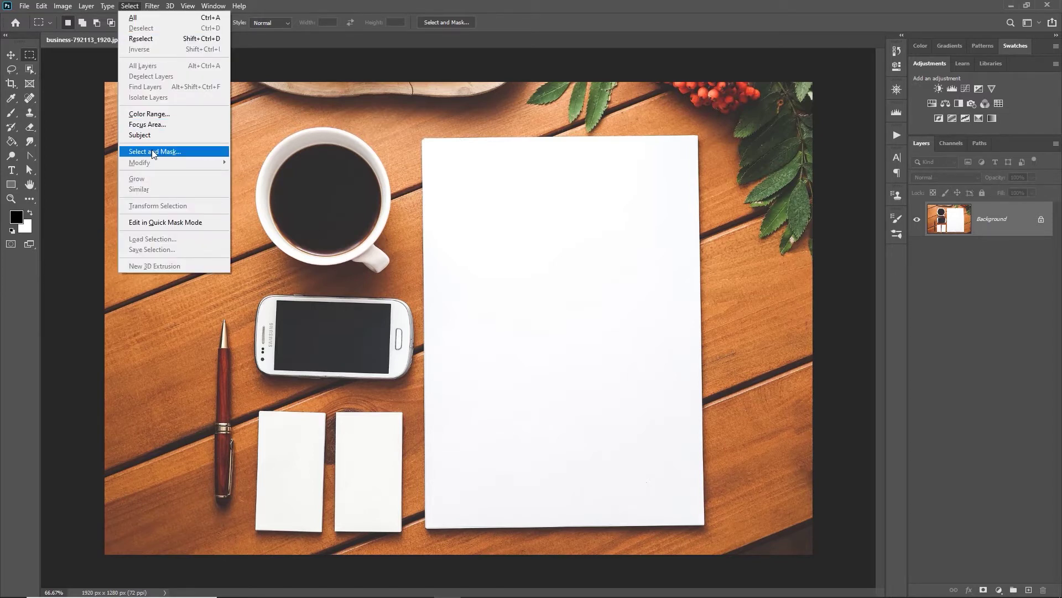
click(27, 57)
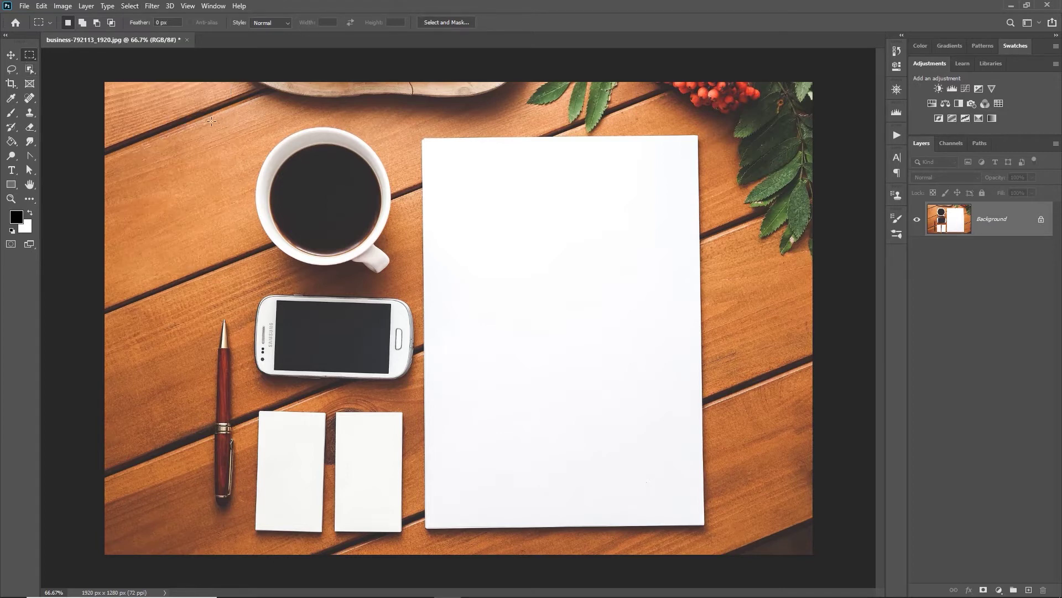
drag(164, 110, 773, 536)
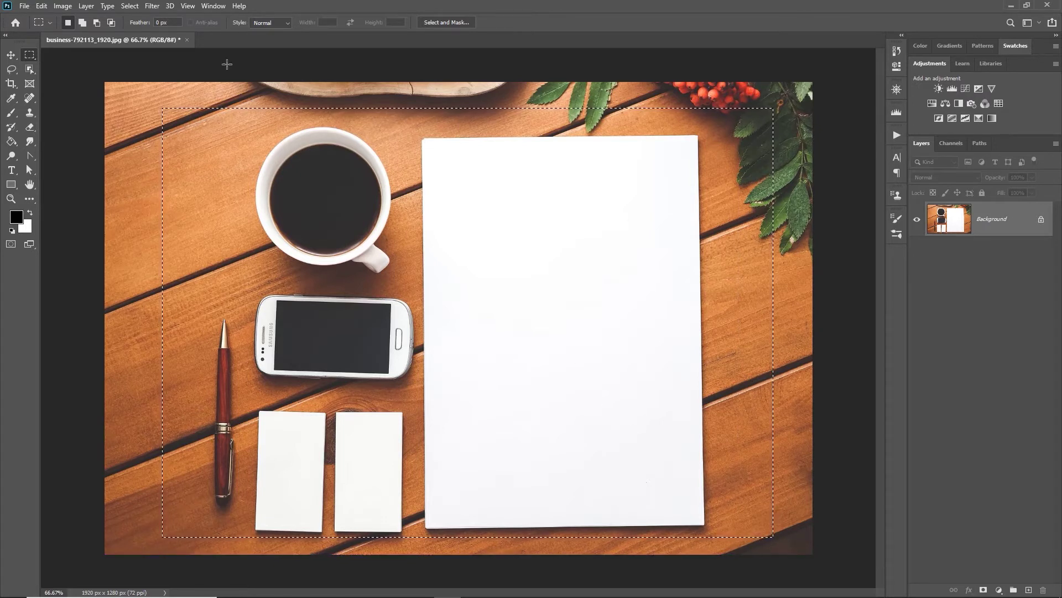
Step: Convert the rectangle into an 8-pixel Border selection via Select > Modify
click(129, 7)
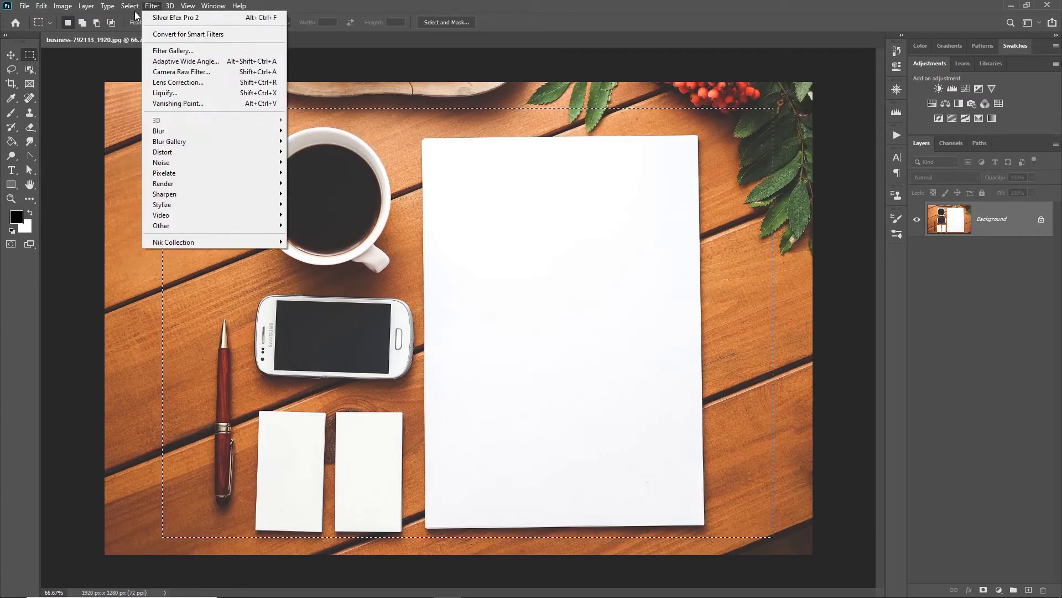
mouse_move(150, 162)
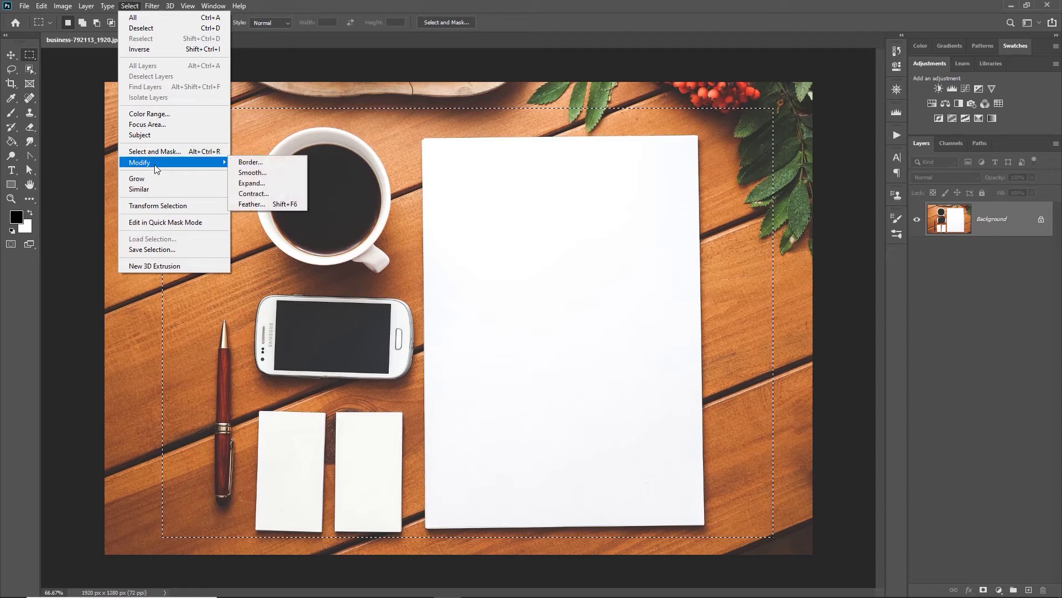
click(260, 167)
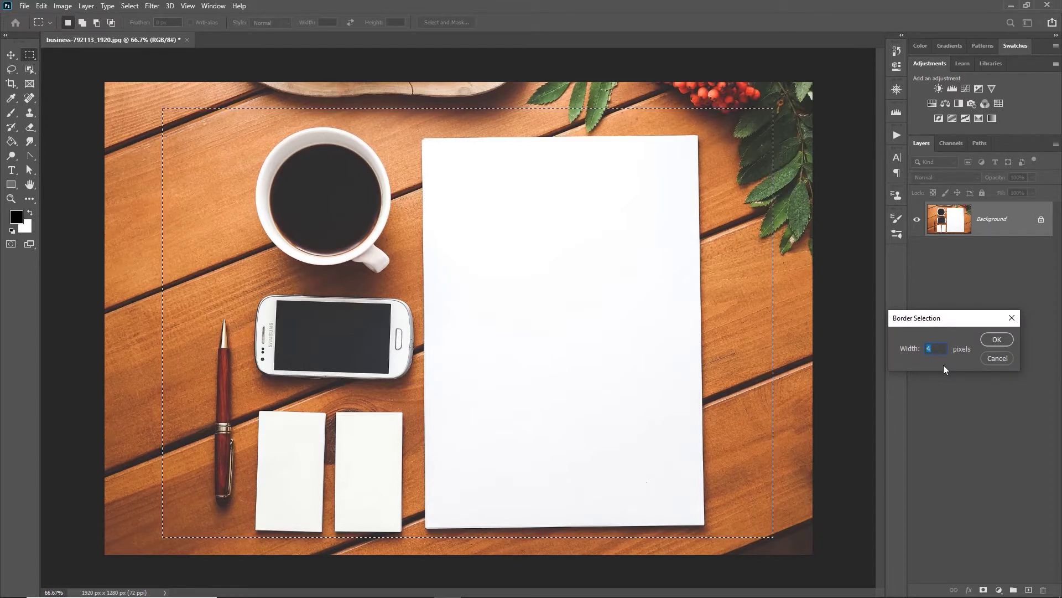
text(8)
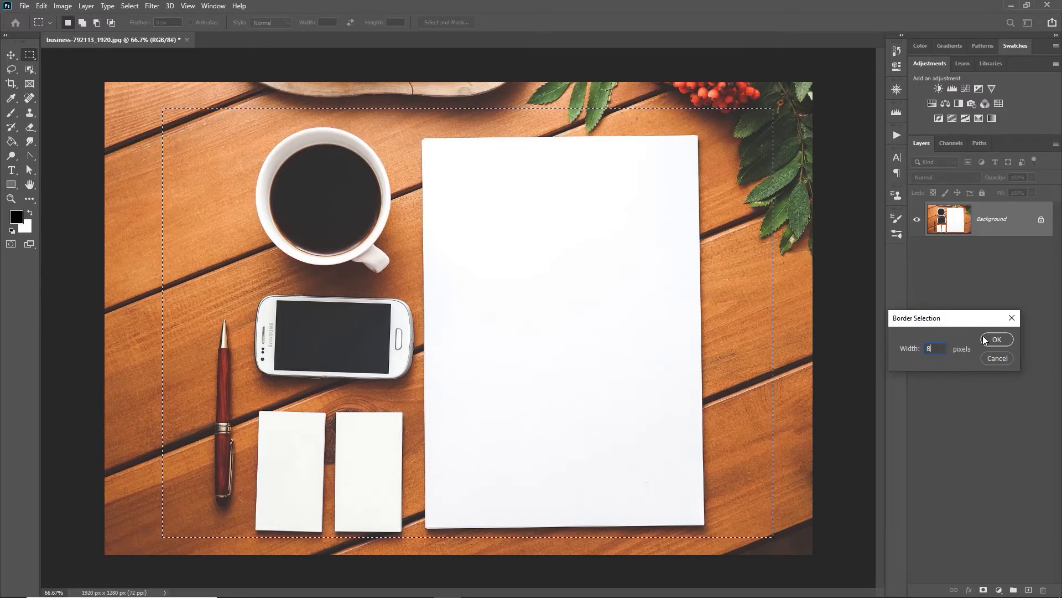
click(996, 339)
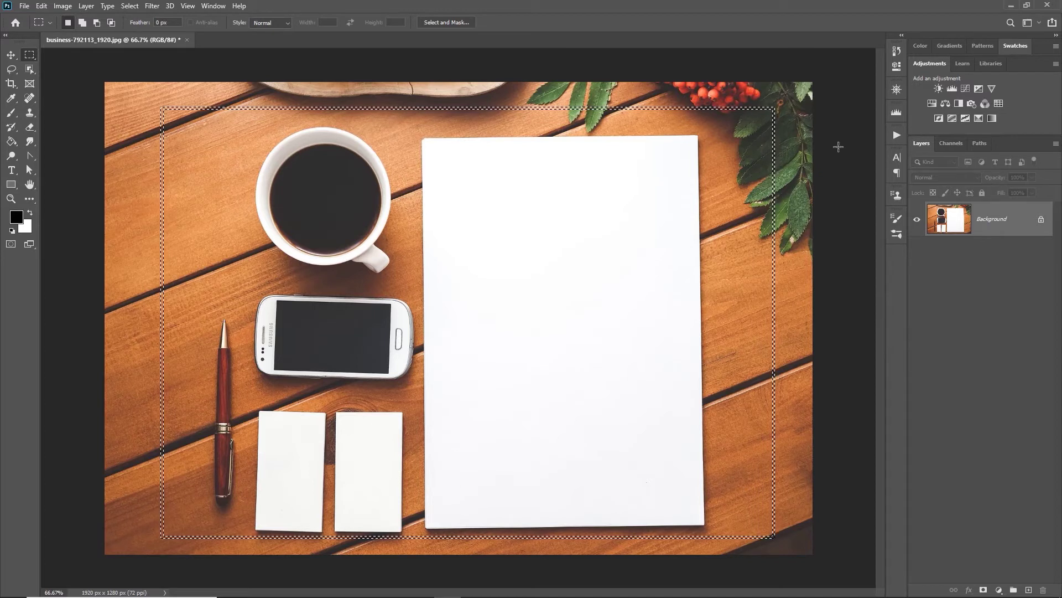
Step: Add a Black & White adjustment layer through the border, then delete that layer
click(961, 105)
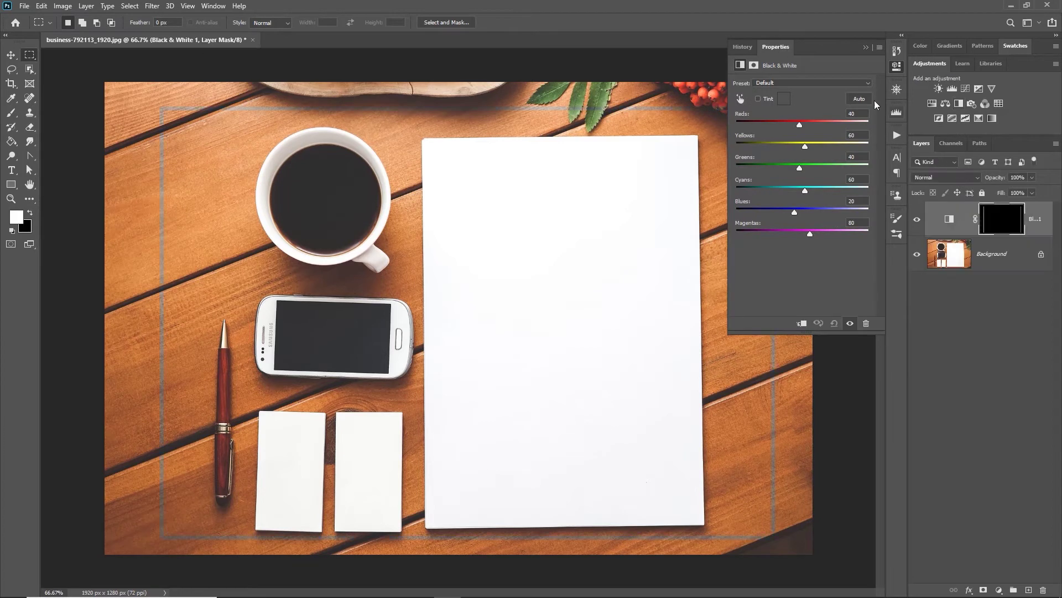
click(864, 46)
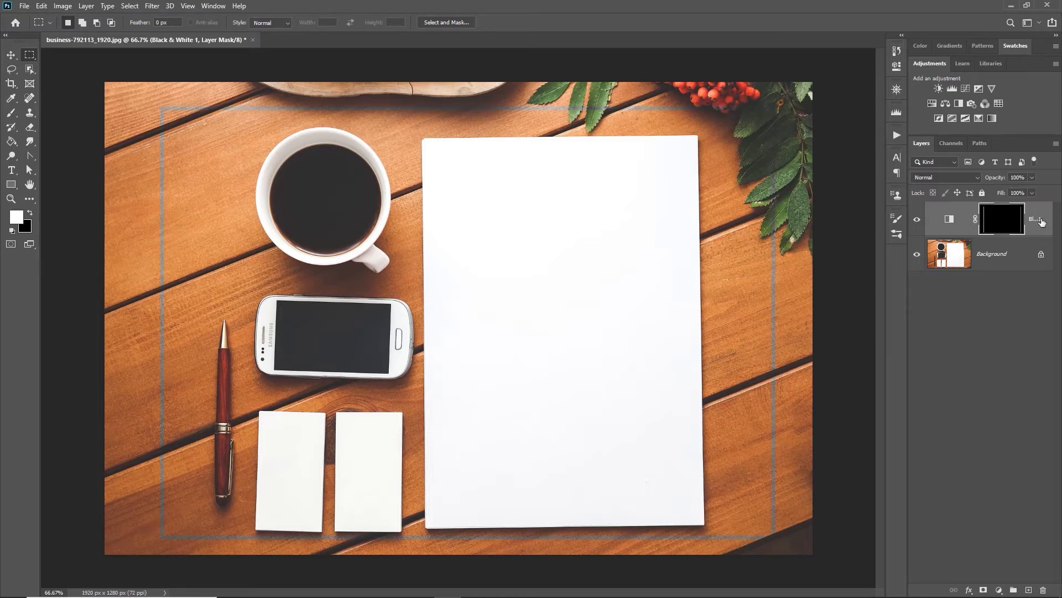
mouse_move(1039, 222)
mouse_down()
mouse_move(1059, 497)
mouse_move(1051, 580)
mouse_up()
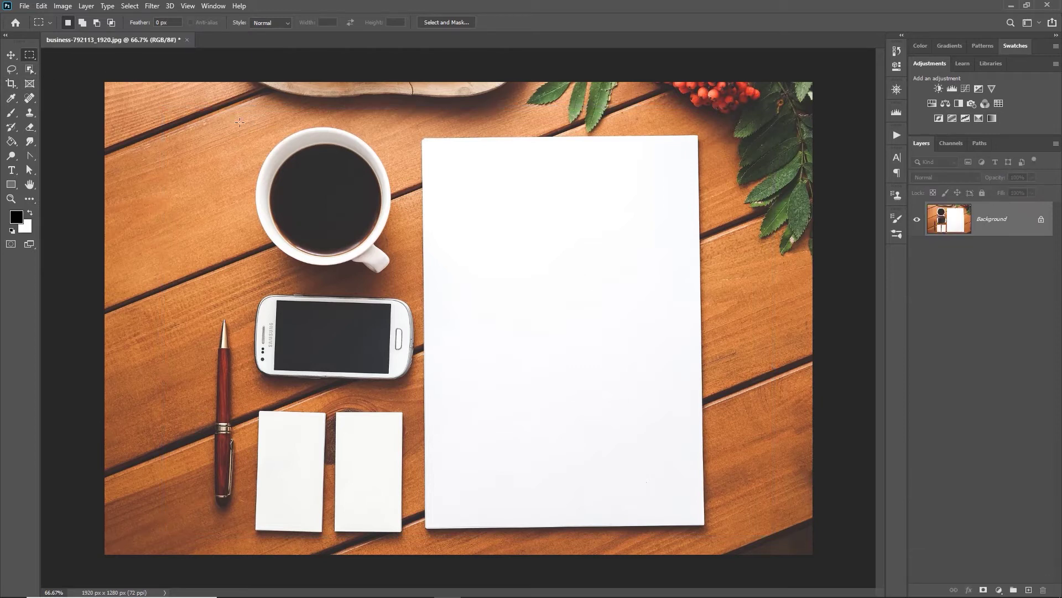
Step: Reselect with Ctrl+Shift+D and bring up the Select menu's Modify commands
key(ctrl+shift+d)
click(128, 7)
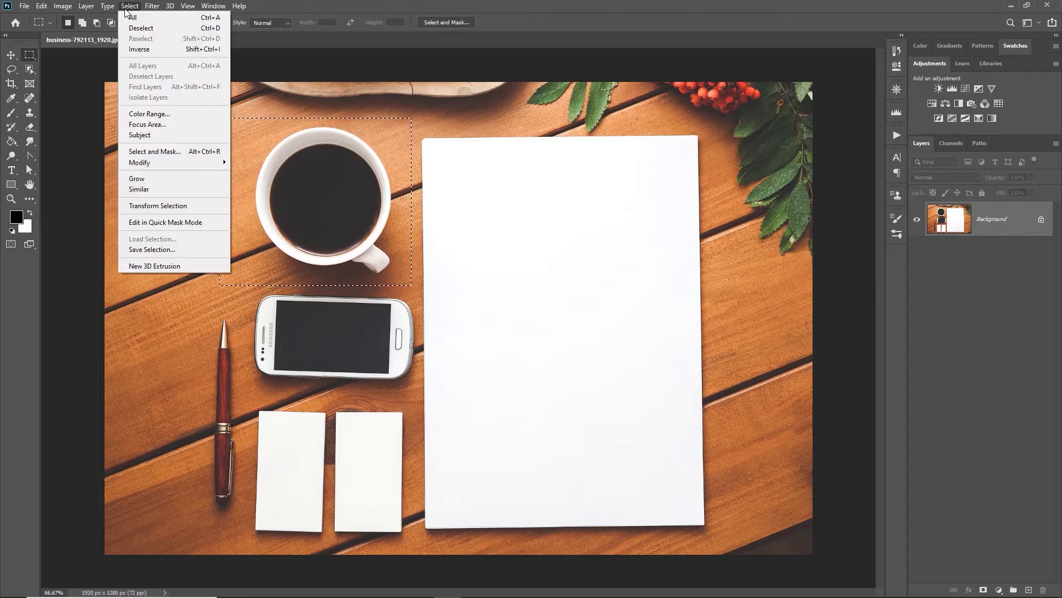
mouse_move(140, 162)
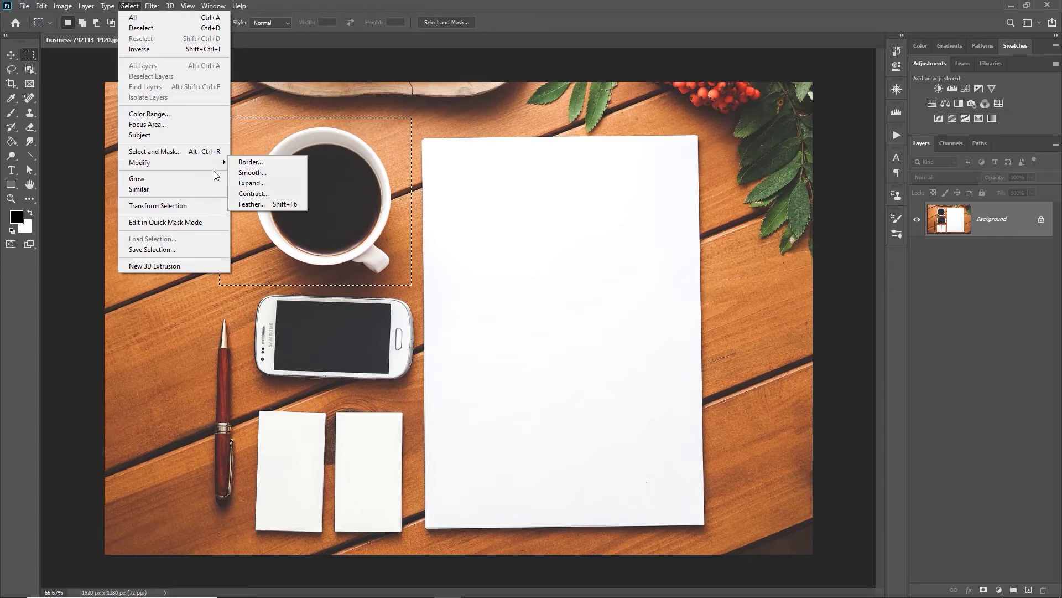
Step: Expand the coffee-cup selection by 15 pixels
click(270, 184)
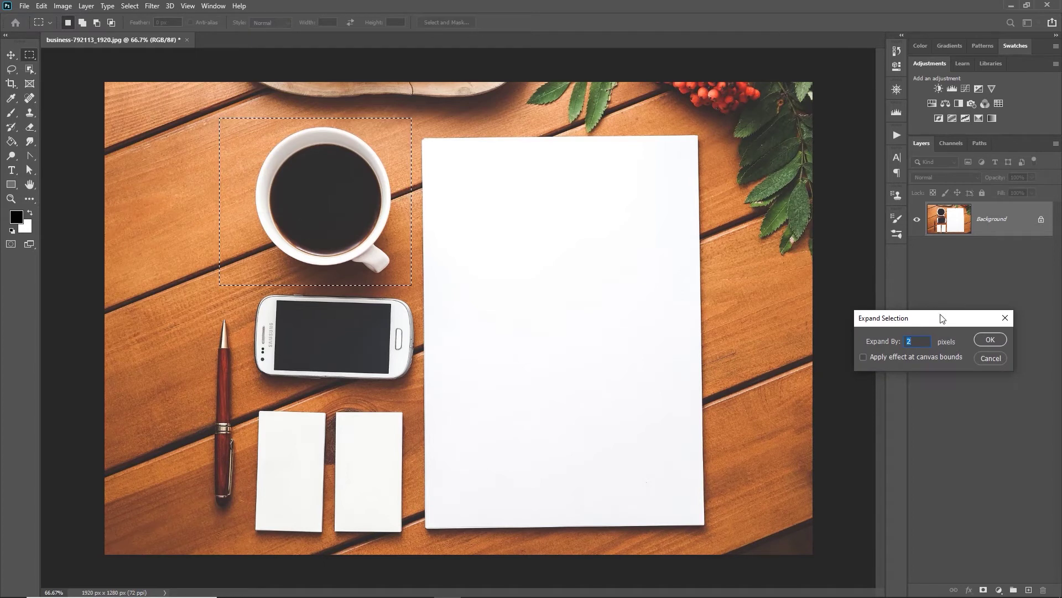
drag(940, 317, 569, 116)
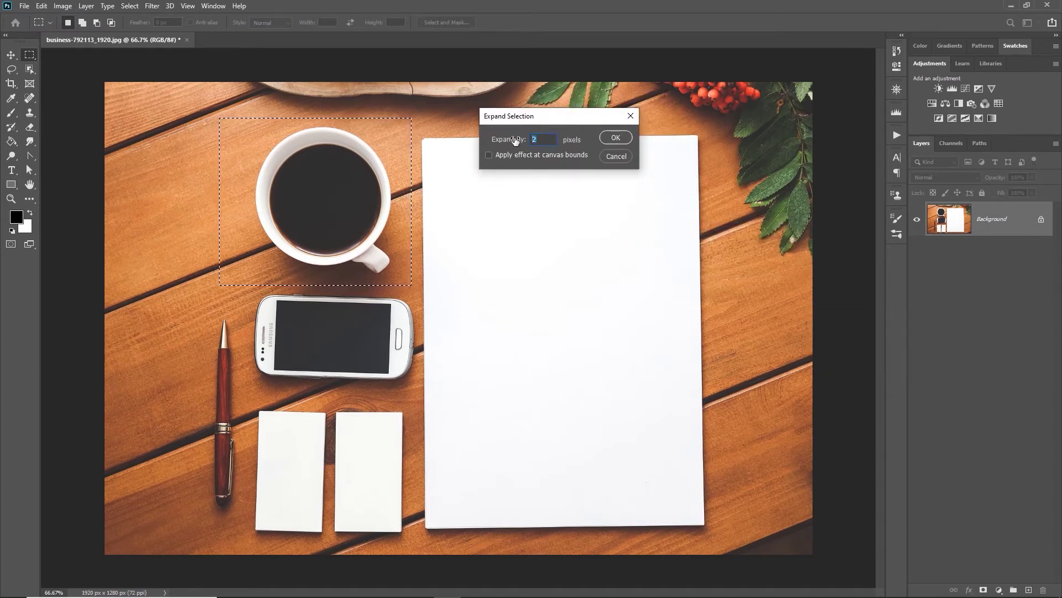
text(15)
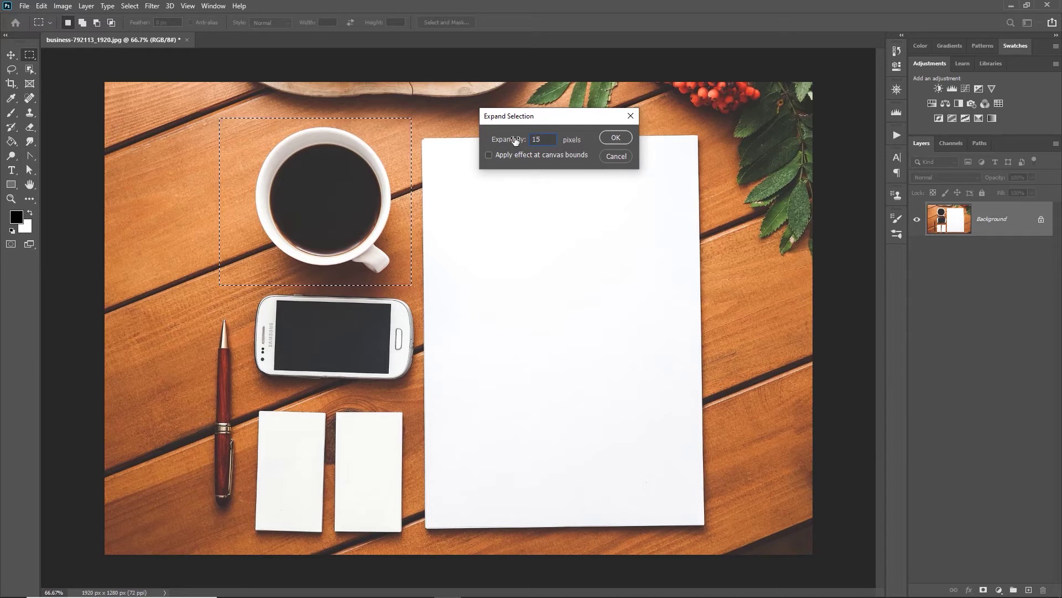
click(616, 140)
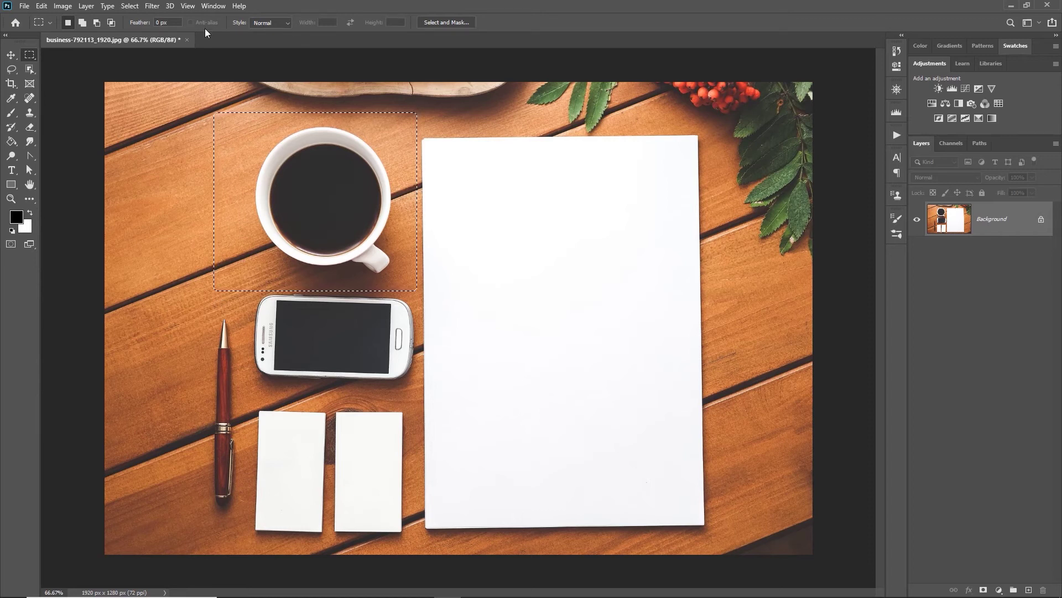
Step: Contract the coffee-cup selection by 20 pixels using Select > Modify > Contract
click(129, 6)
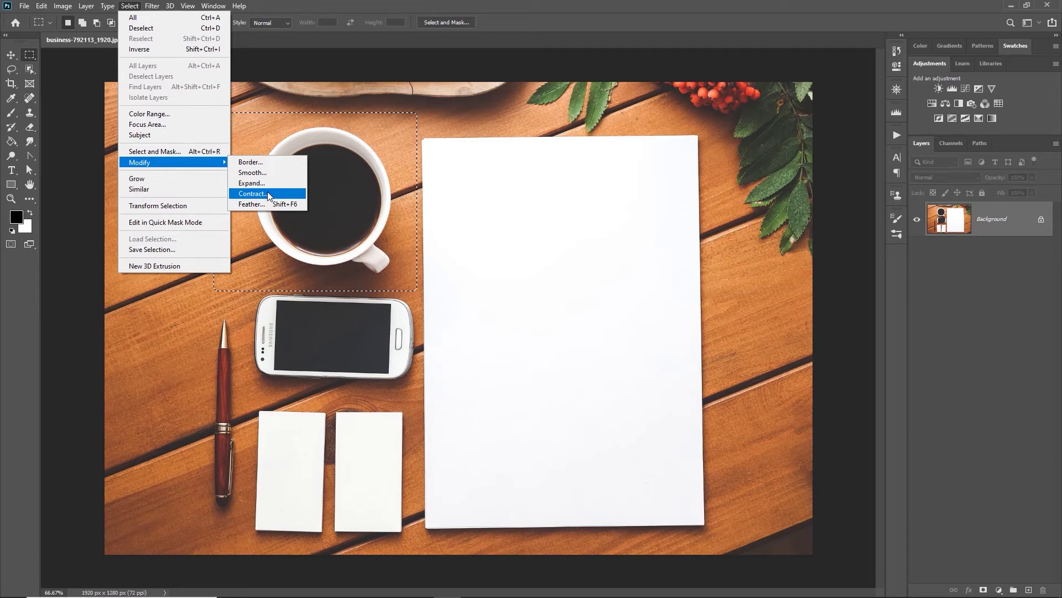
click(267, 193)
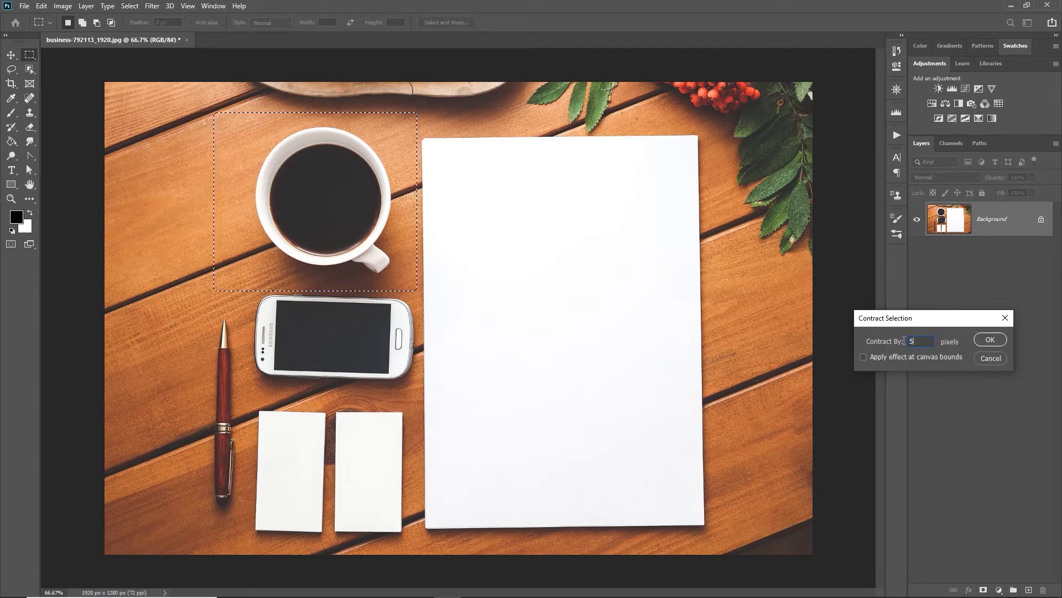
text(20)
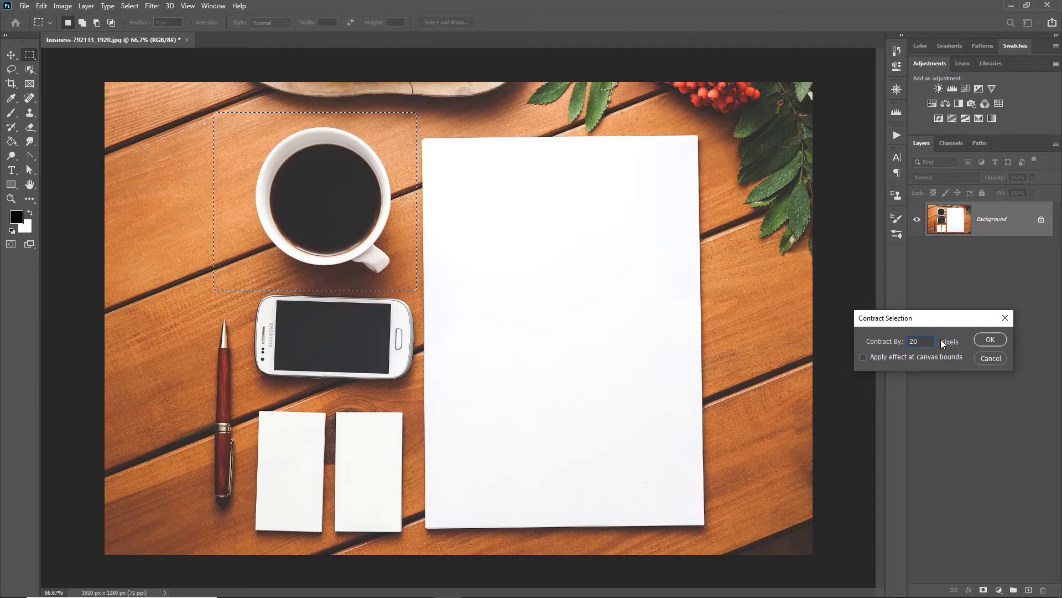
click(992, 340)
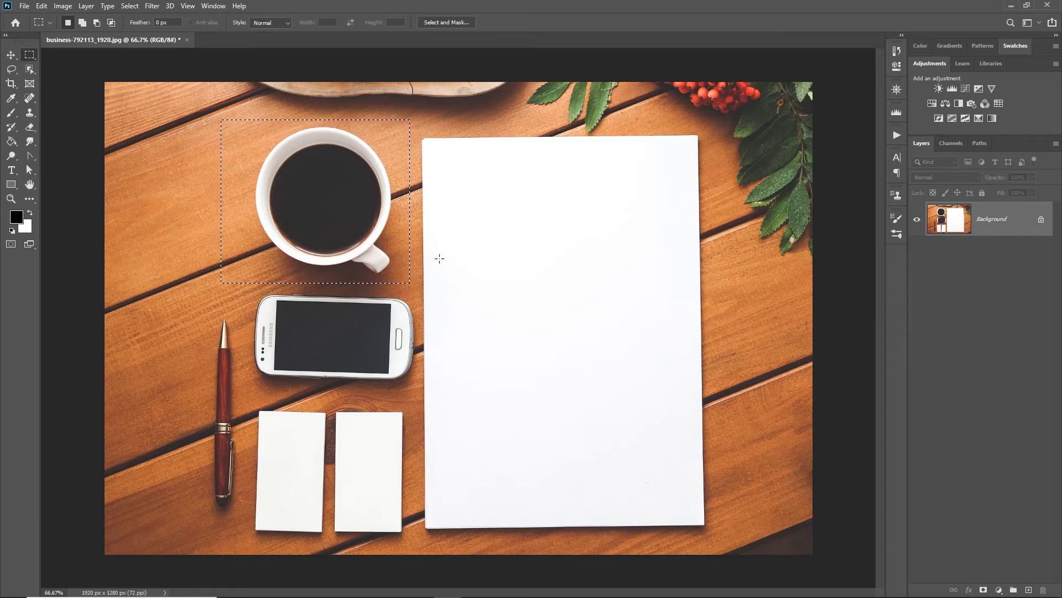
click(985, 590)
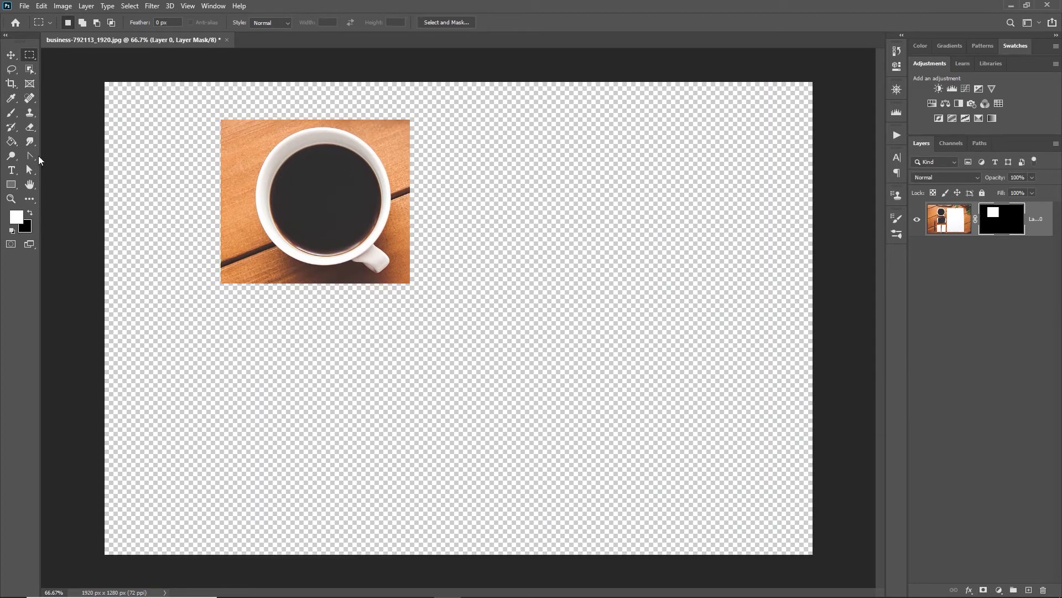
click(11, 199)
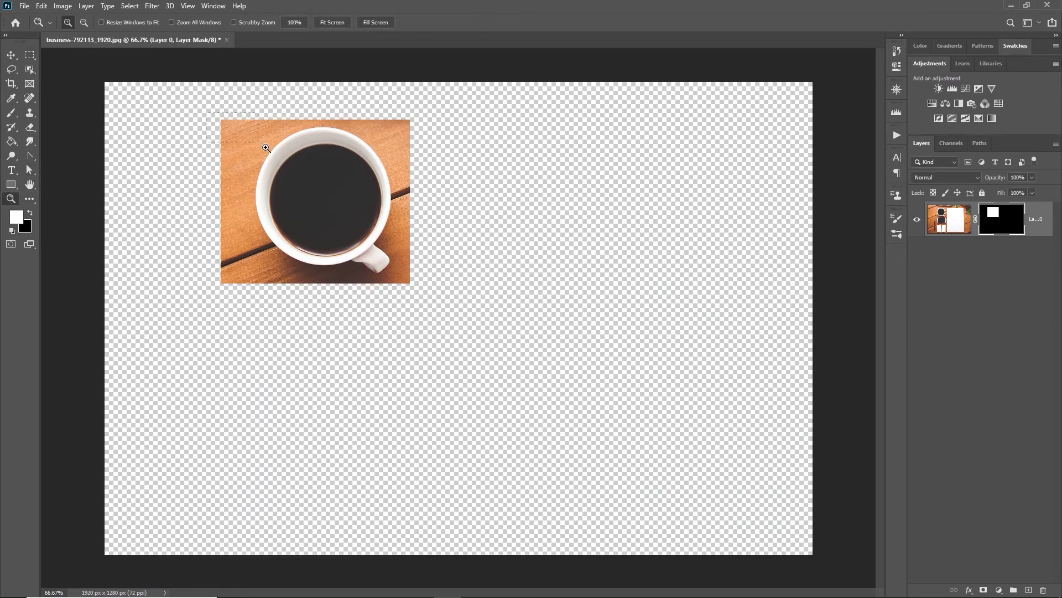
drag(206, 110, 266, 147)
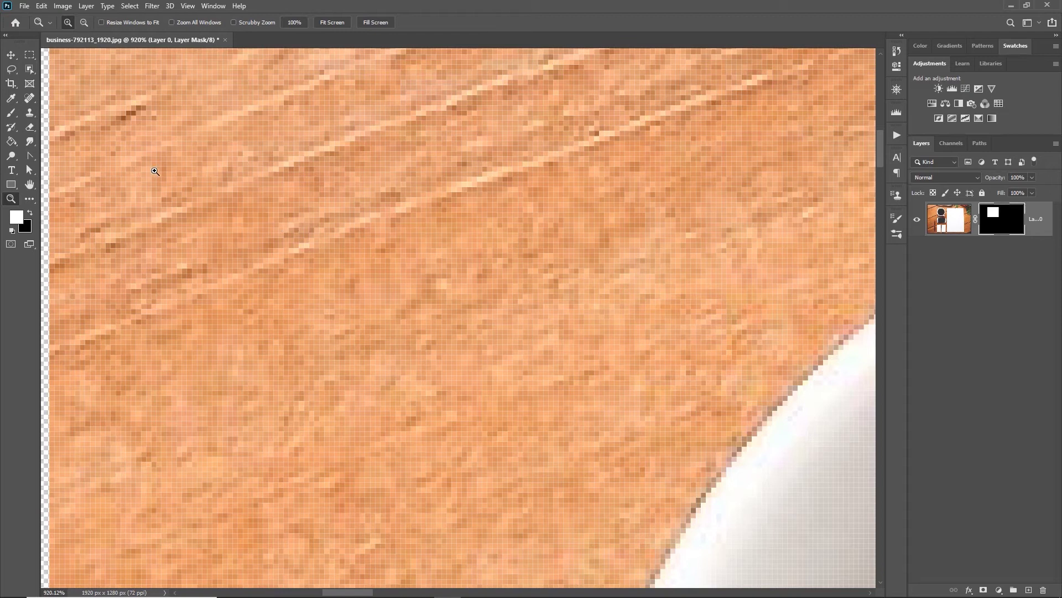
scroll(174, 179, up, 3)
scroll(149, 158, up, 2)
scroll(135, 137, up, 1)
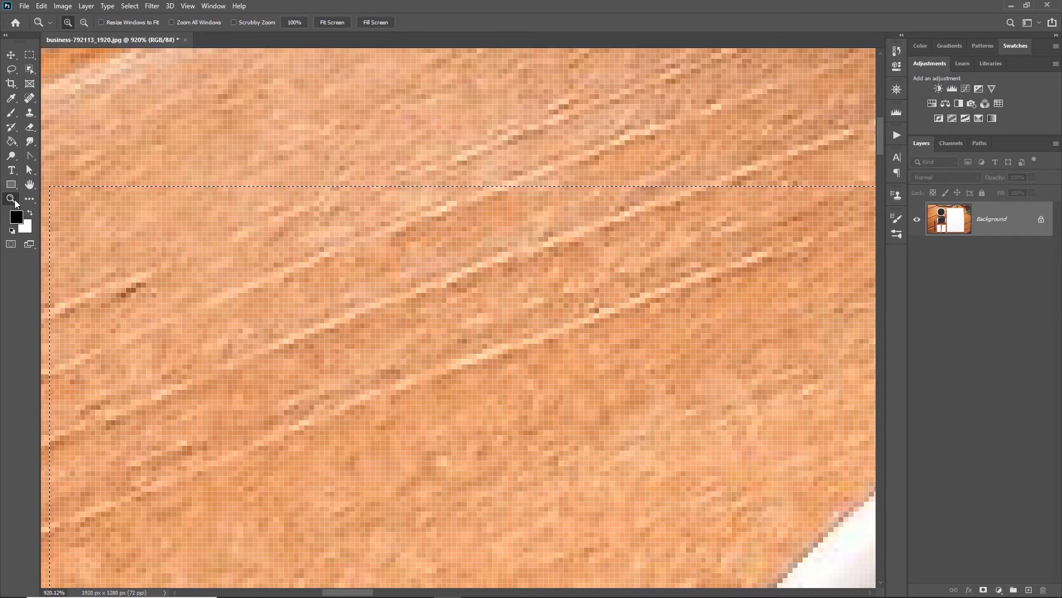
key(ctrl+0)
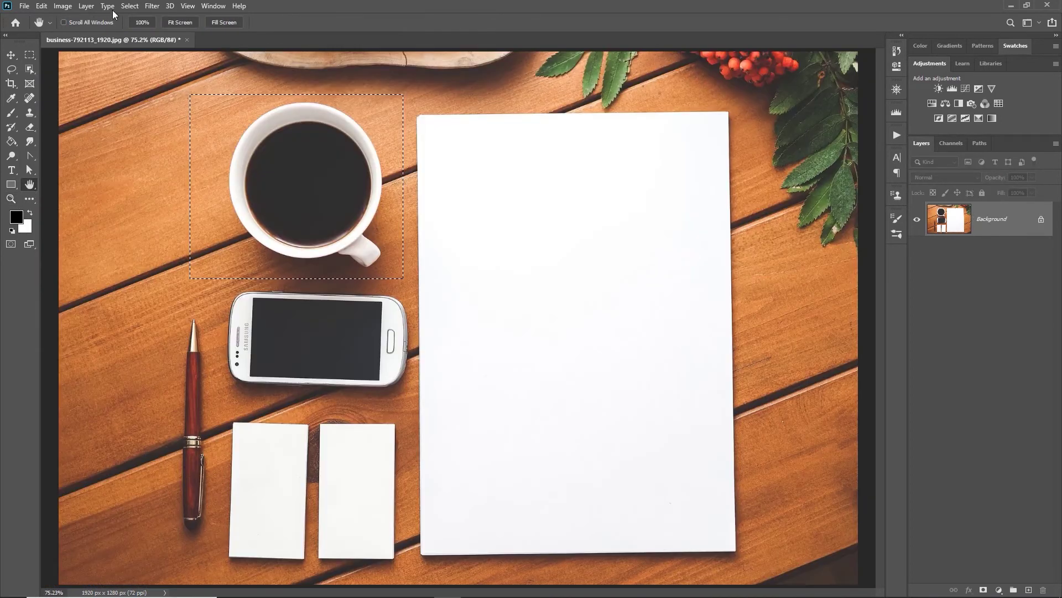
Step: Feather the cup selection with an 8-pixel radius
click(130, 6)
mouse_move(139, 162)
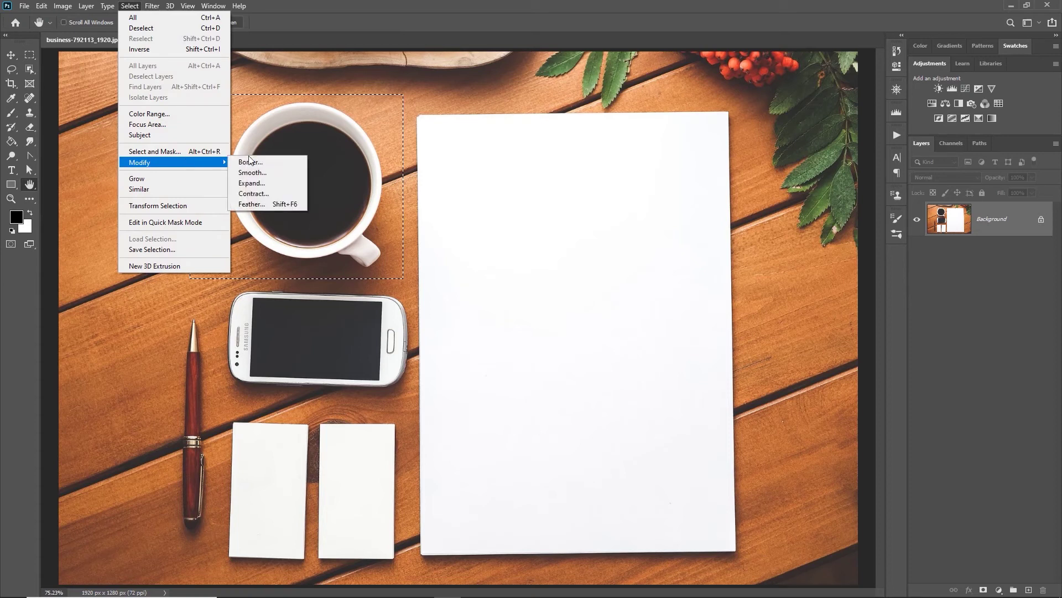
click(286, 203)
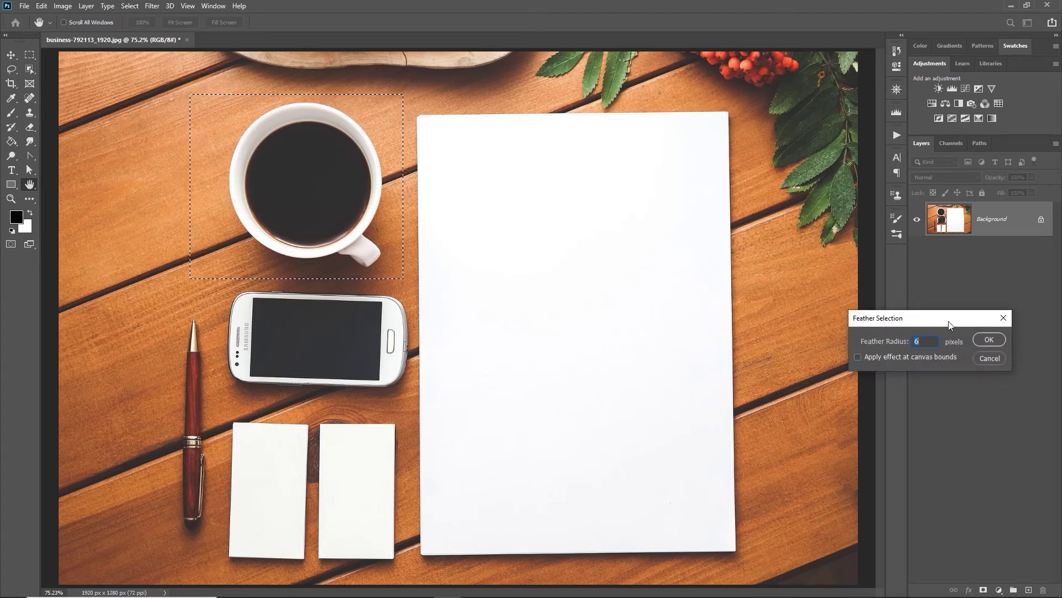
drag(950, 319, 710, 207)
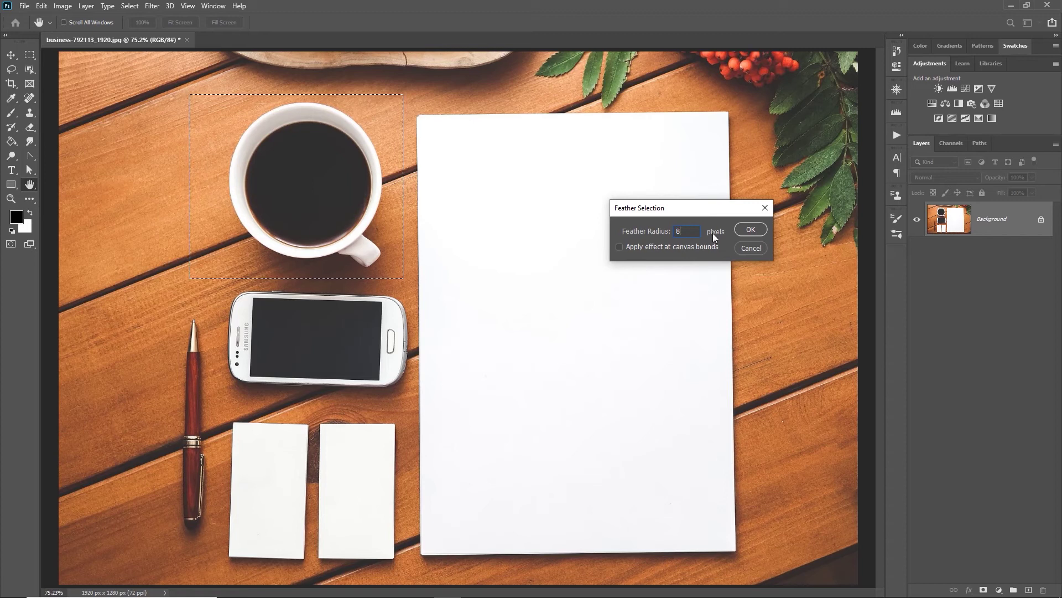
click(751, 229)
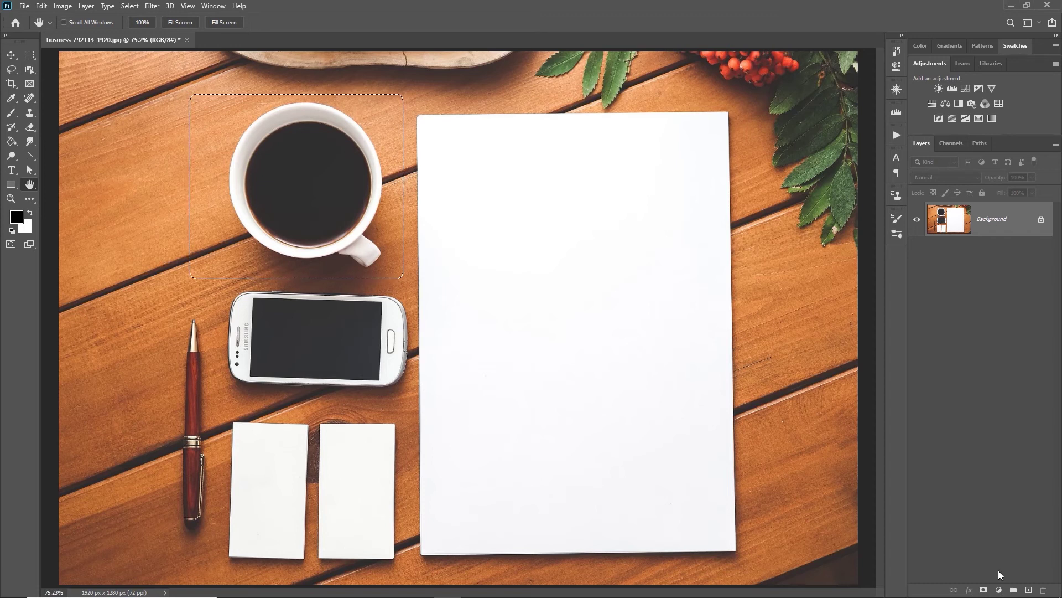
Step: Mask the photo to the feathered cup selection and zoom into its upper-left edge
click(999, 590)
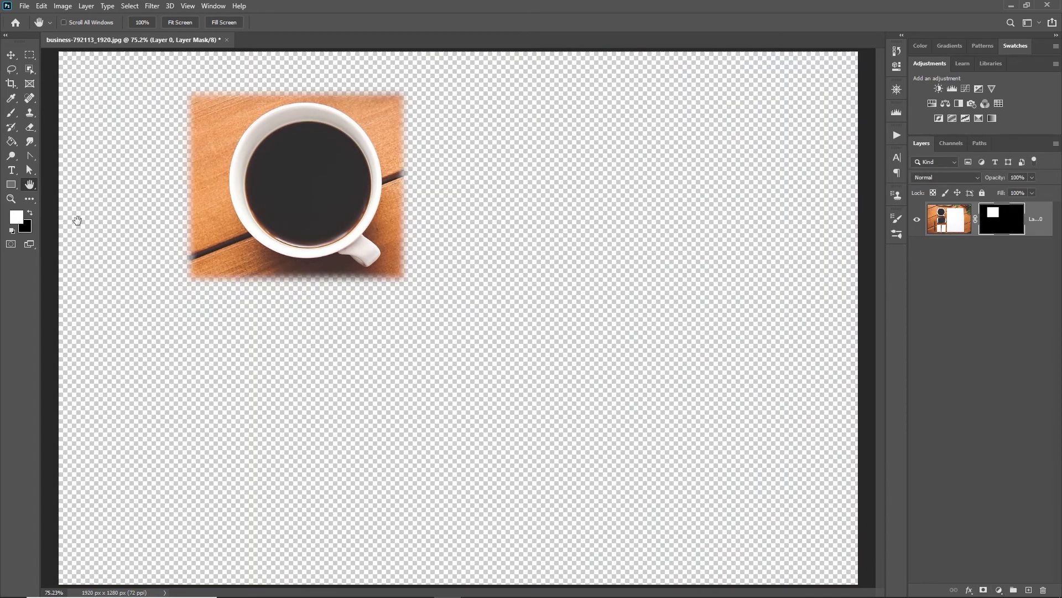
click(11, 199)
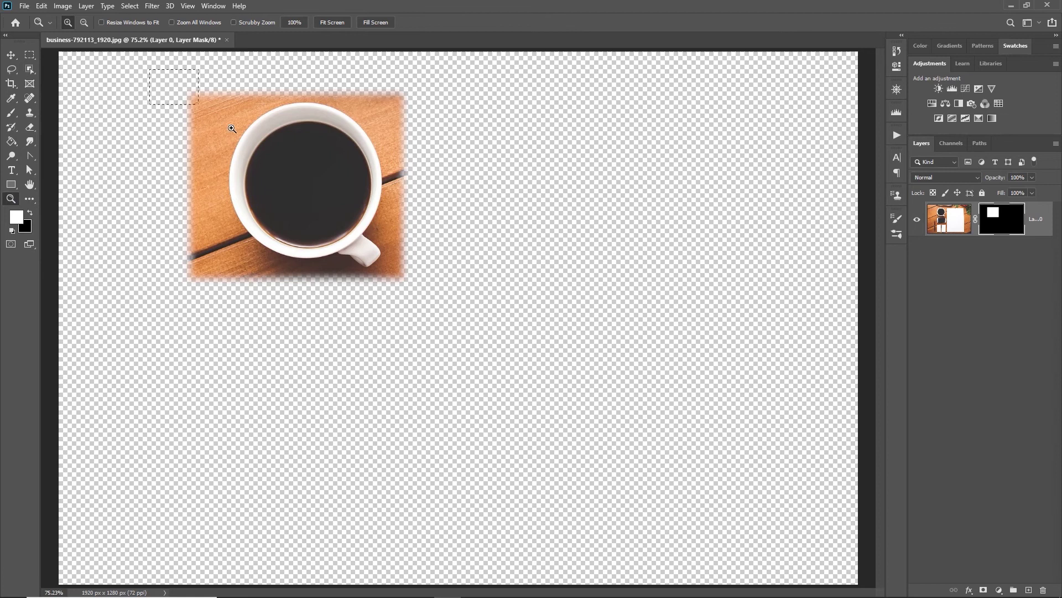
click(261, 150)
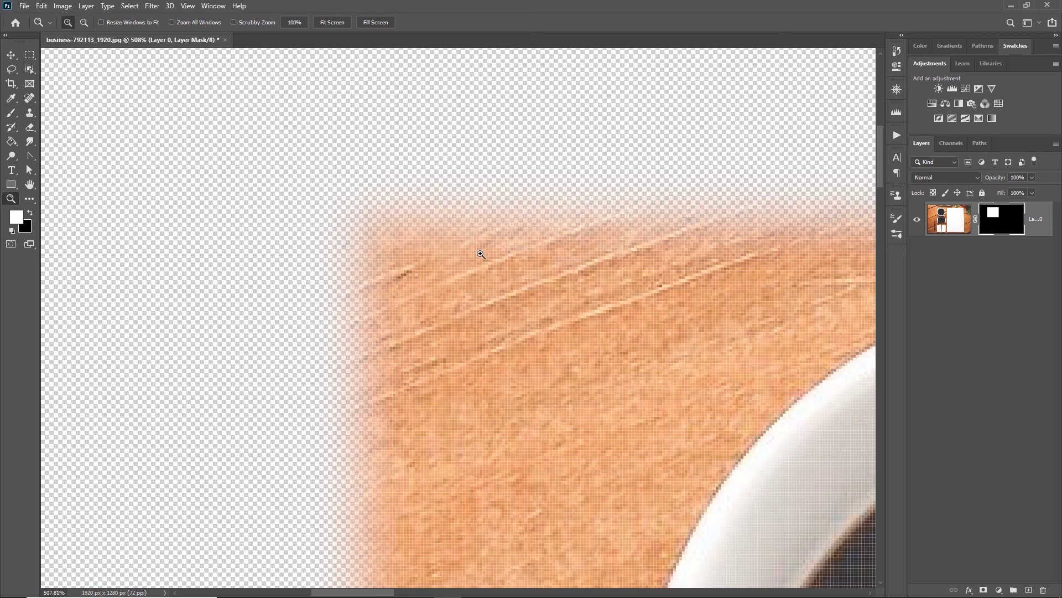
click(130, 6)
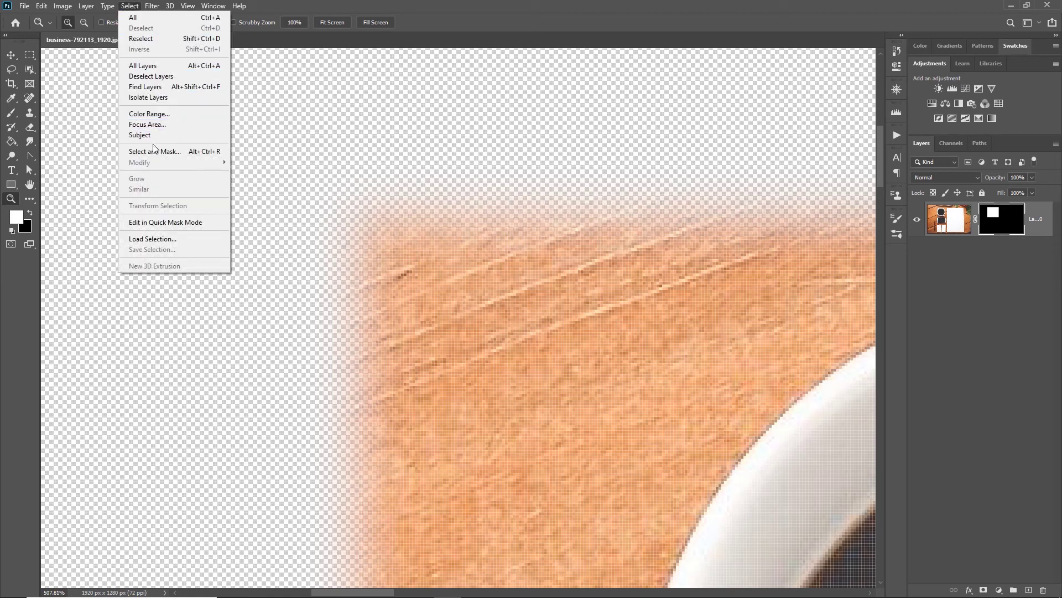
Step: Marquee a small rectangle on the transparent area, then dismiss the Select menu with Esc
click(29, 56)
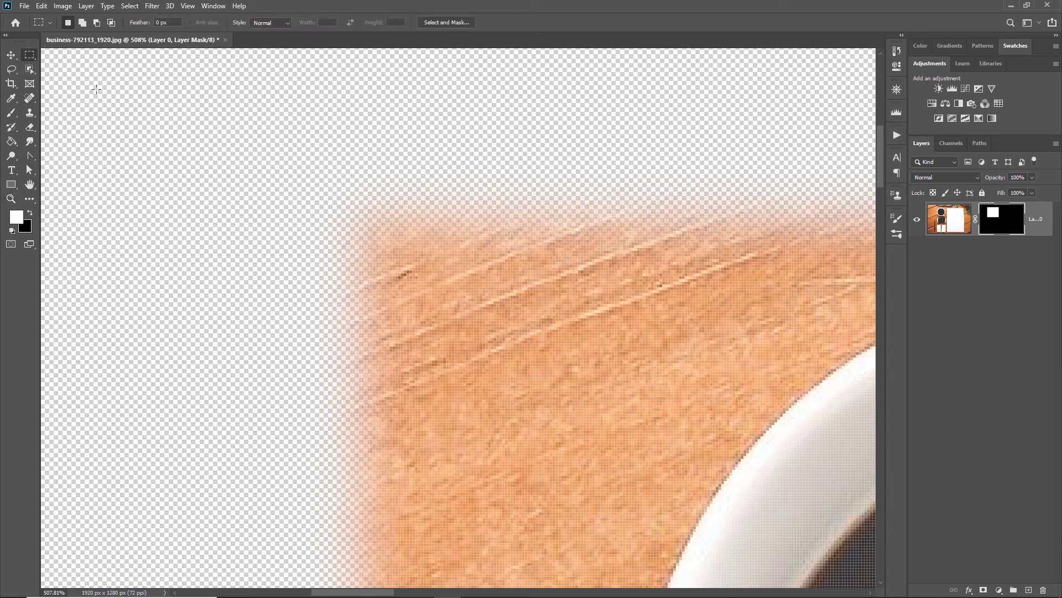
drag(197, 86, 280, 157)
click(129, 5)
mouse_move(140, 162)
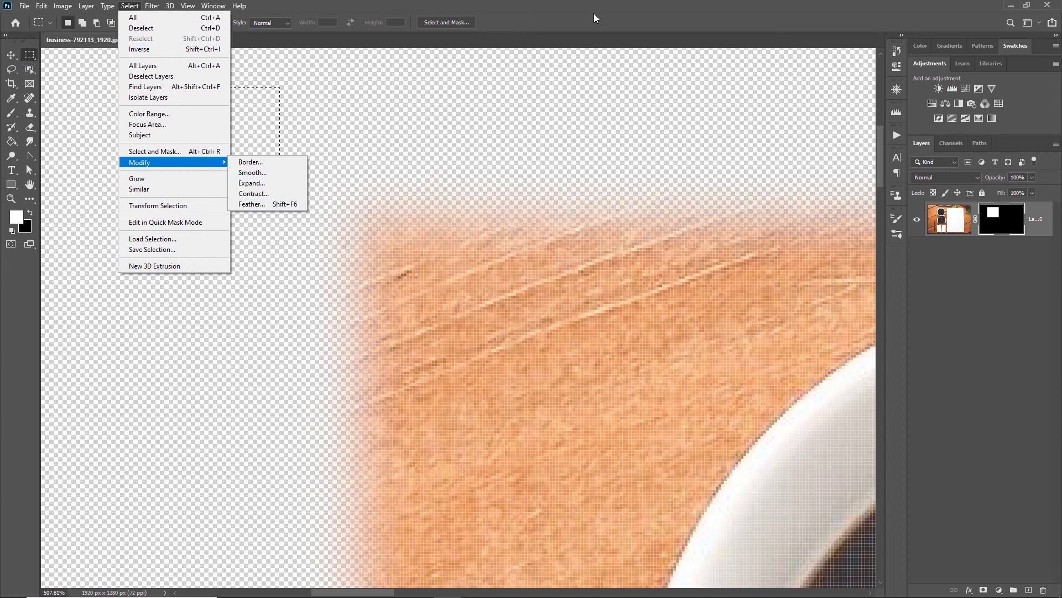
key(Escape)
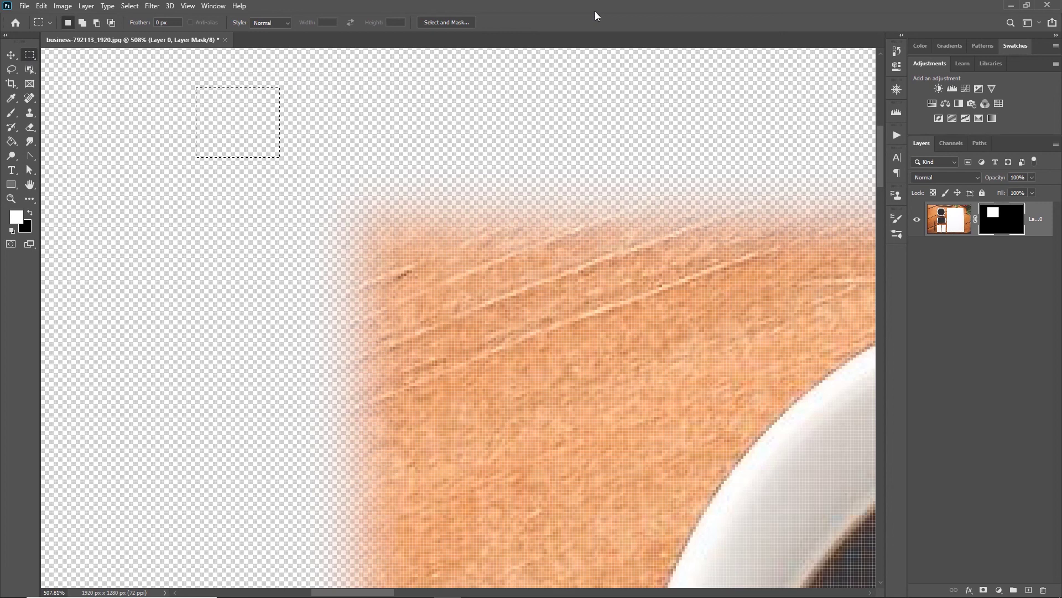